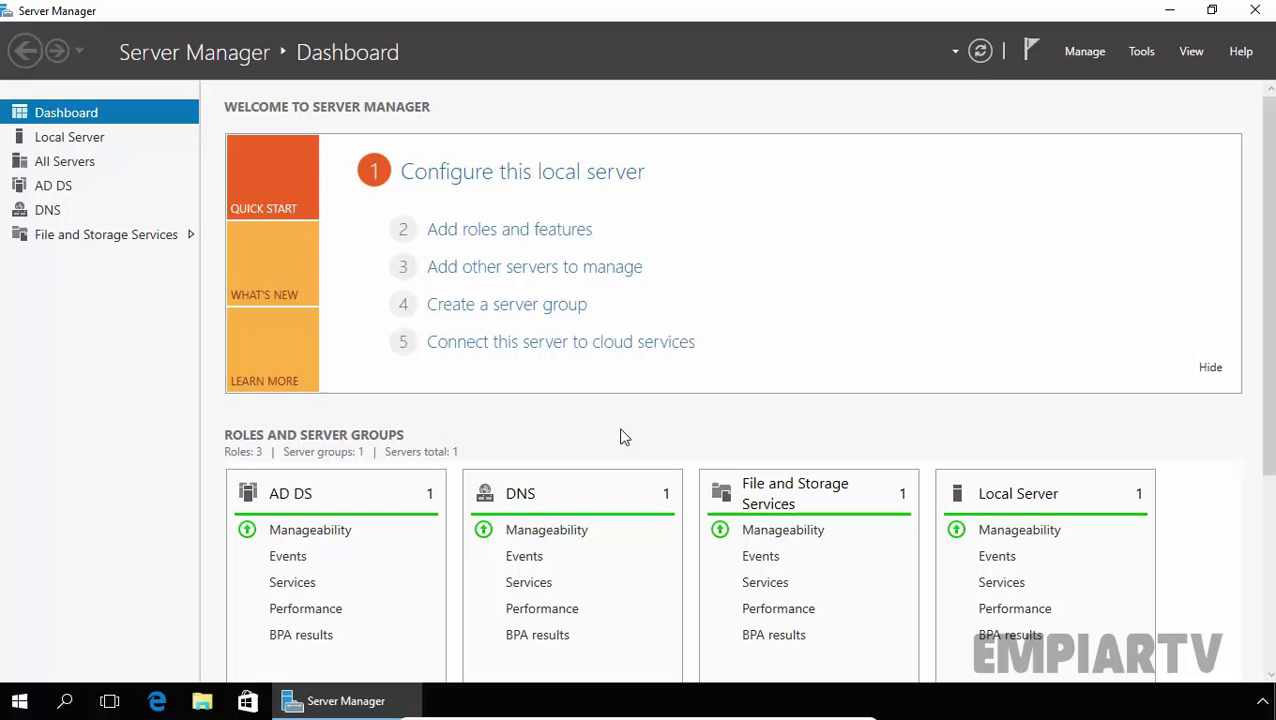
# Step: Launch diskmgmt.msc and initialize the 320 GB Disk 1 with the GPT (GUID Partition Table) style
pyautogui.press('super+r')
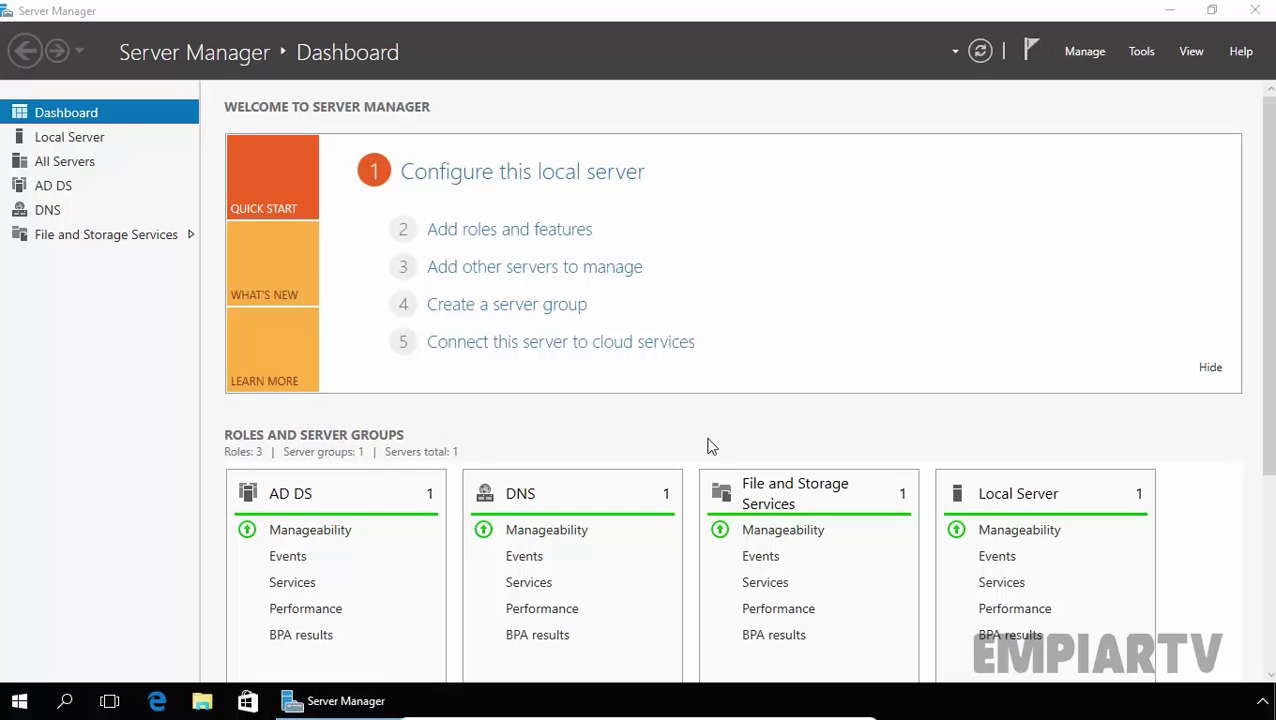
pyautogui.write('diskmgmt.msc')
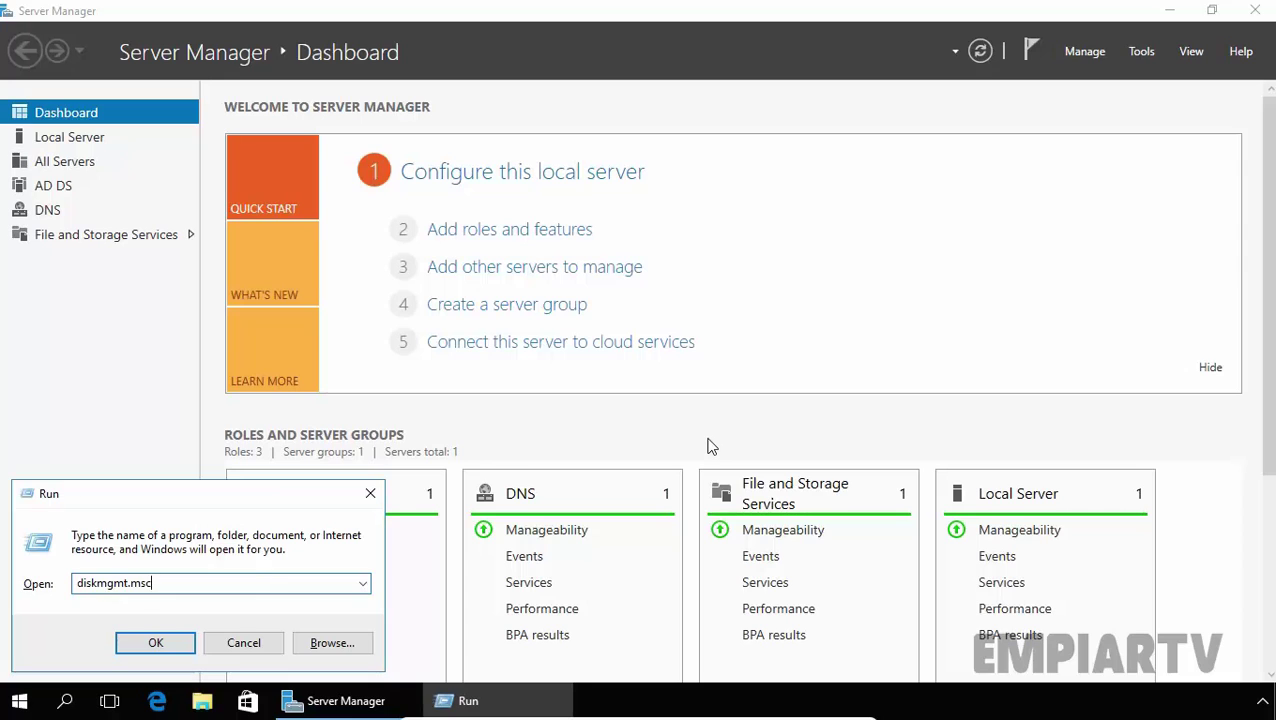
pyautogui.press('Return')
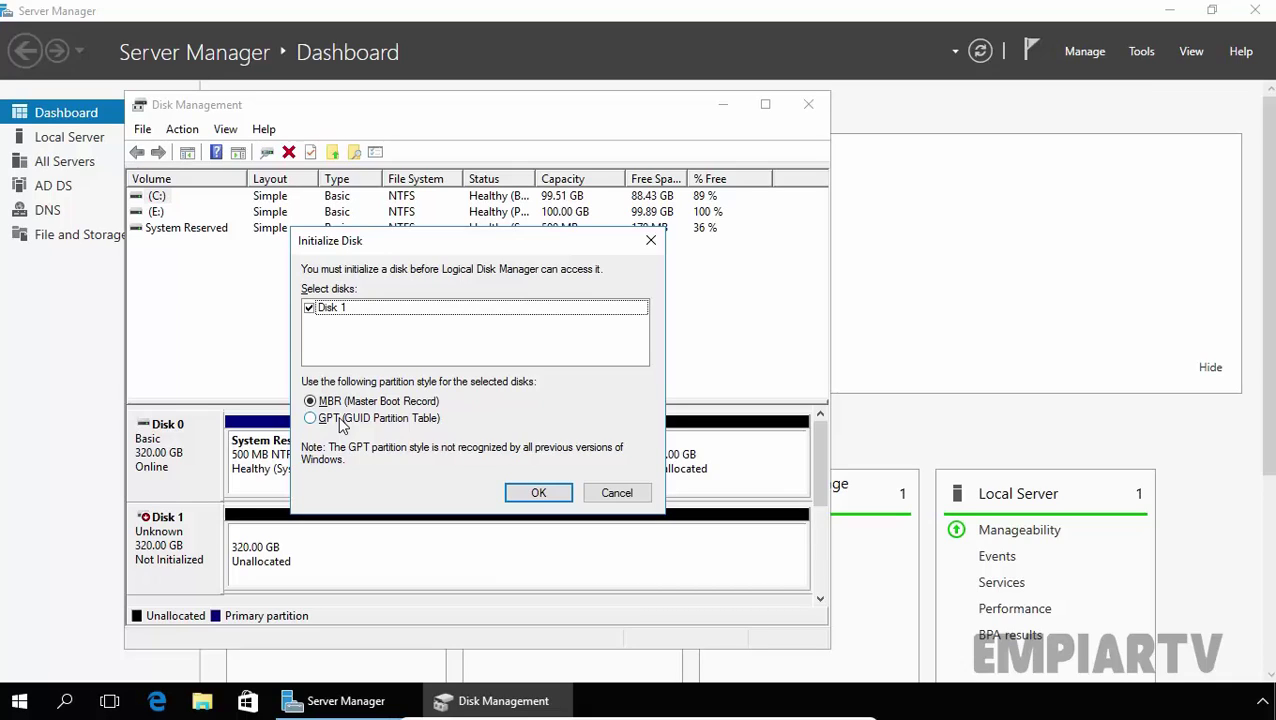
pyautogui.click(341, 420)
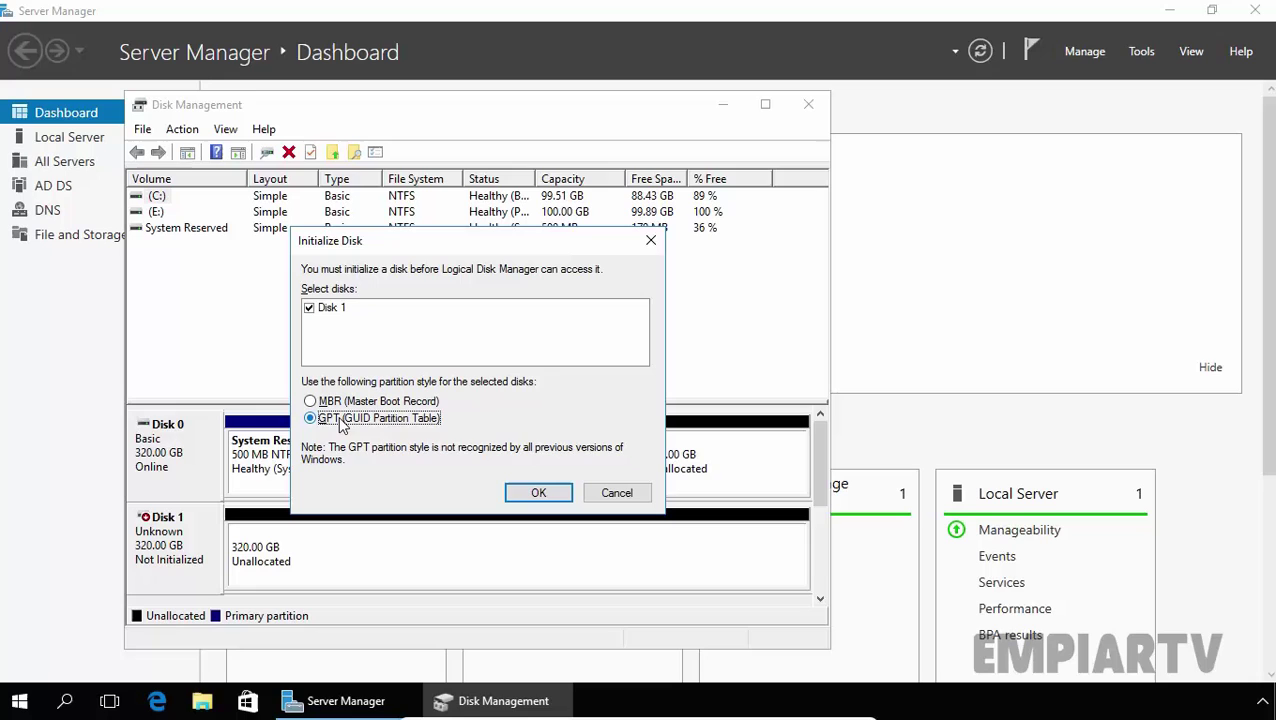
pyautogui.click(536, 494)
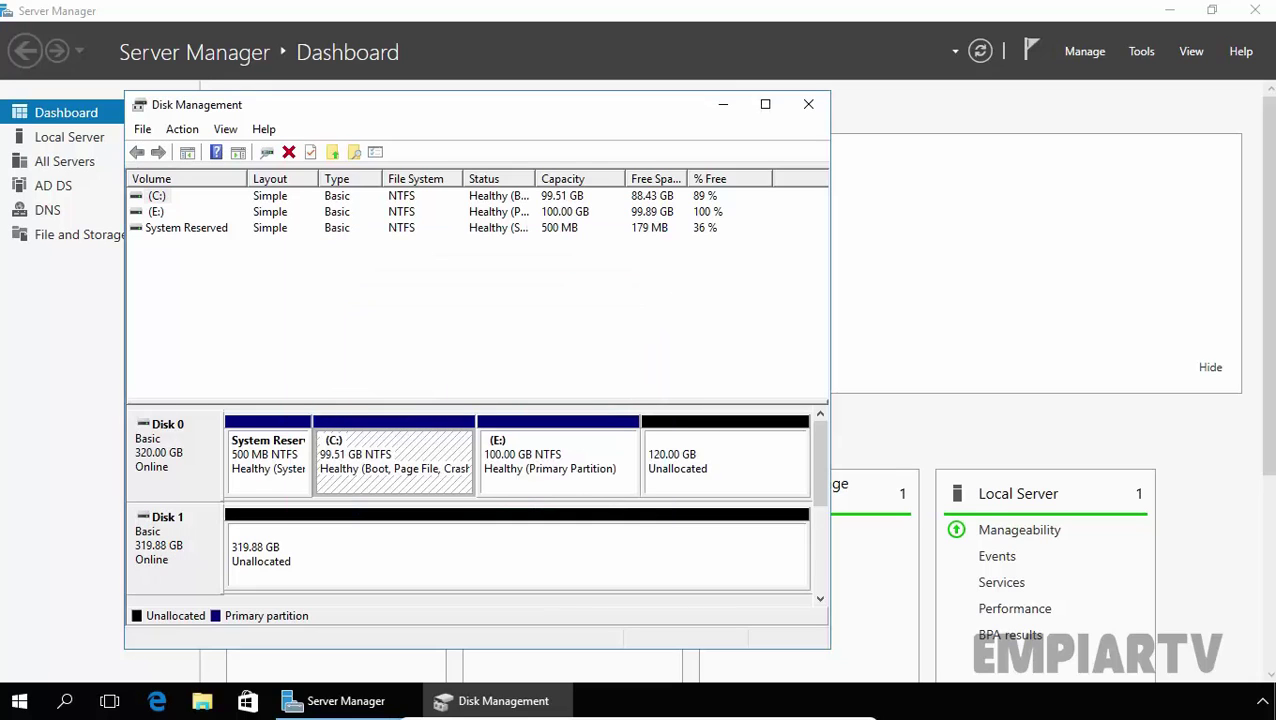
# Step: Maximize the Disk Management window to show the full layout of Disk 0 and Disk 1
pyautogui.click(765, 104)
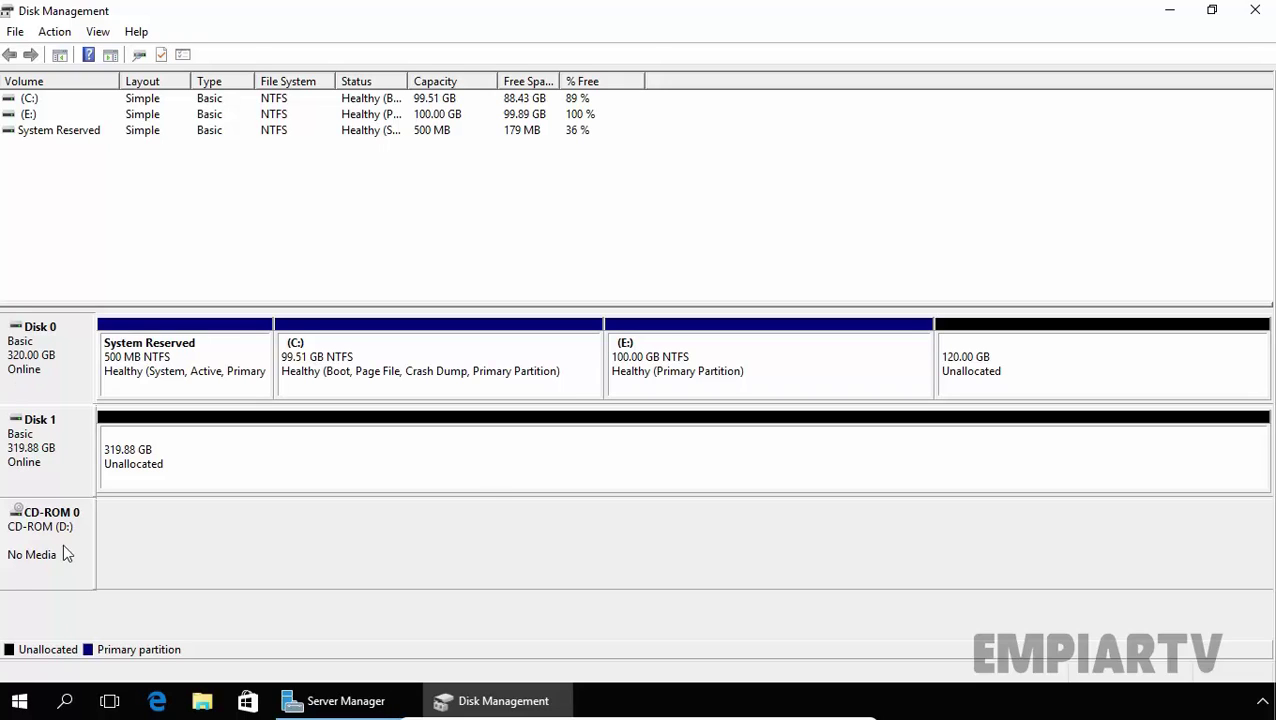
# Step: Clear the open windows off the desktop and open the MBR Vs GPT comparison image in Paint
pyautogui.click(360, 705)
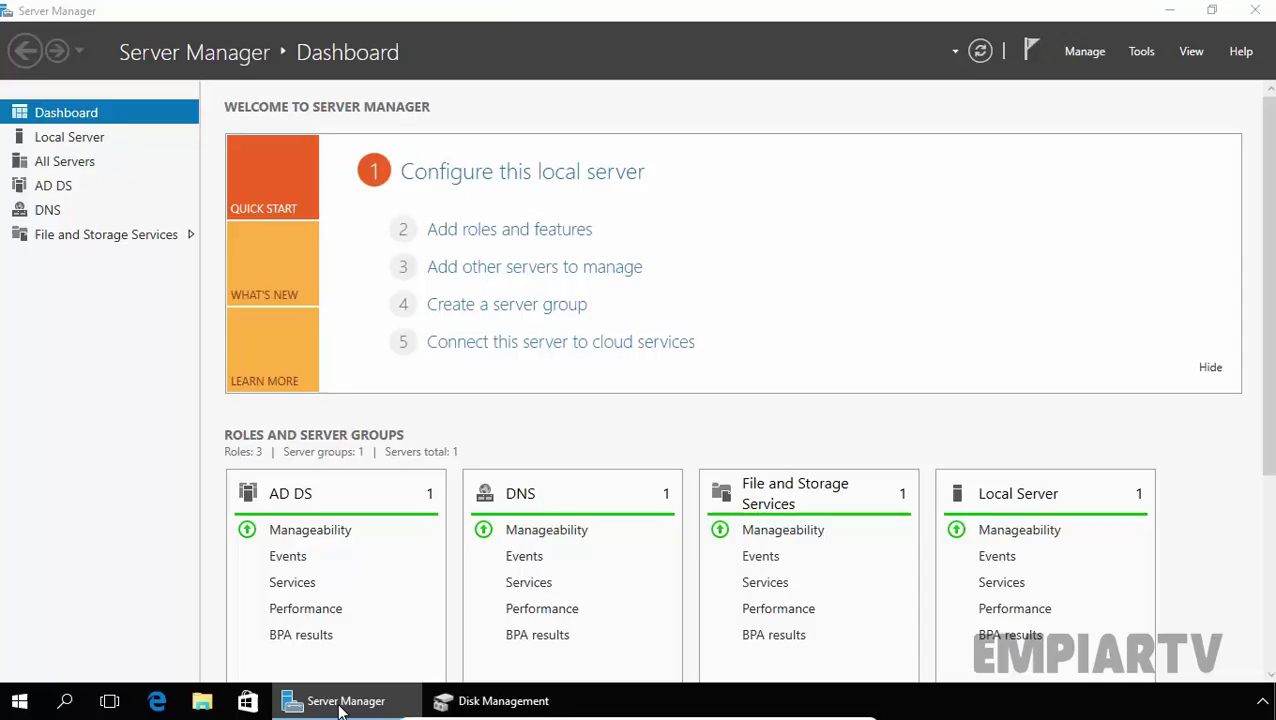
pyautogui.click(339, 708)
pyautogui.click(438, 697)
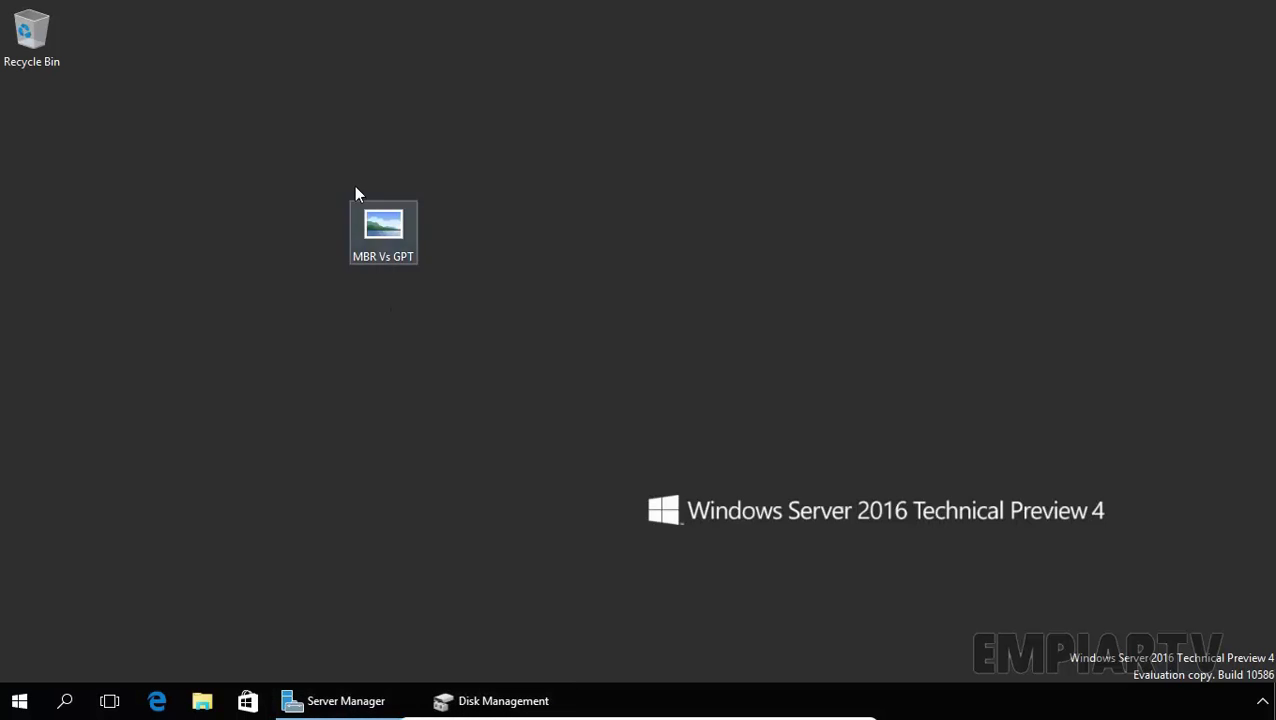
pyautogui.doubleClick(381, 257)
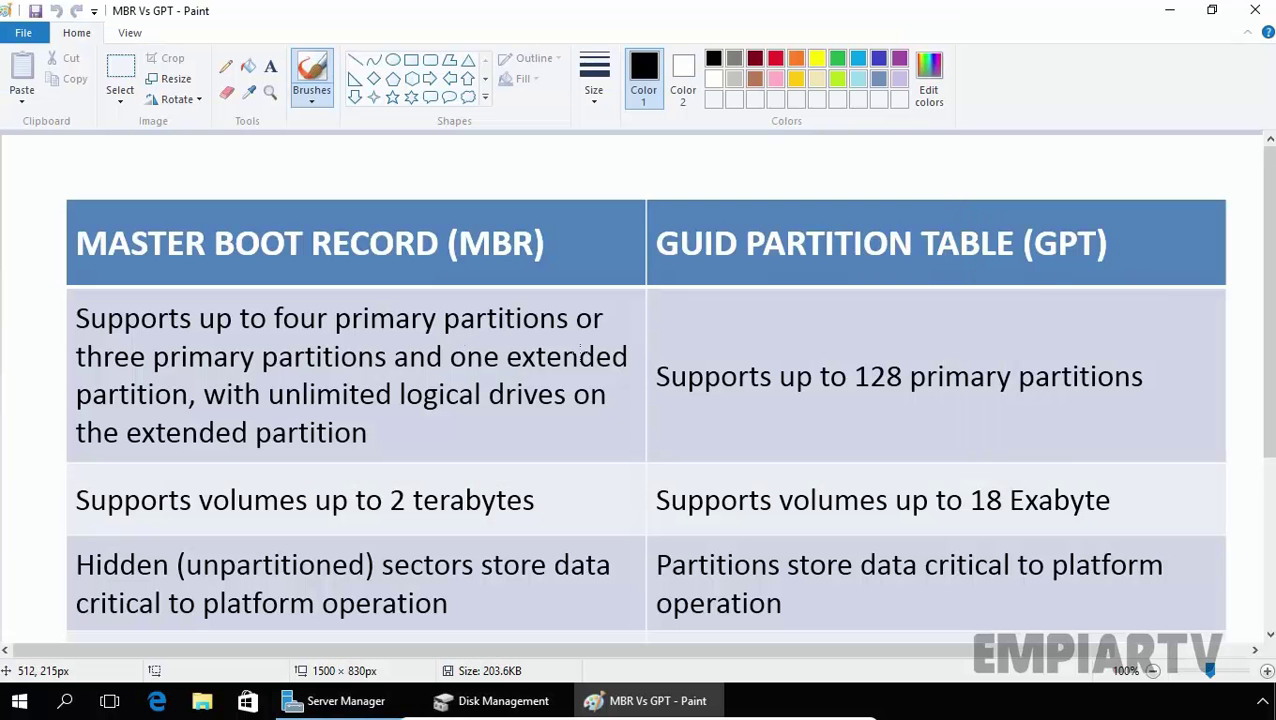
pyautogui.scroll(-1, 170, 197)
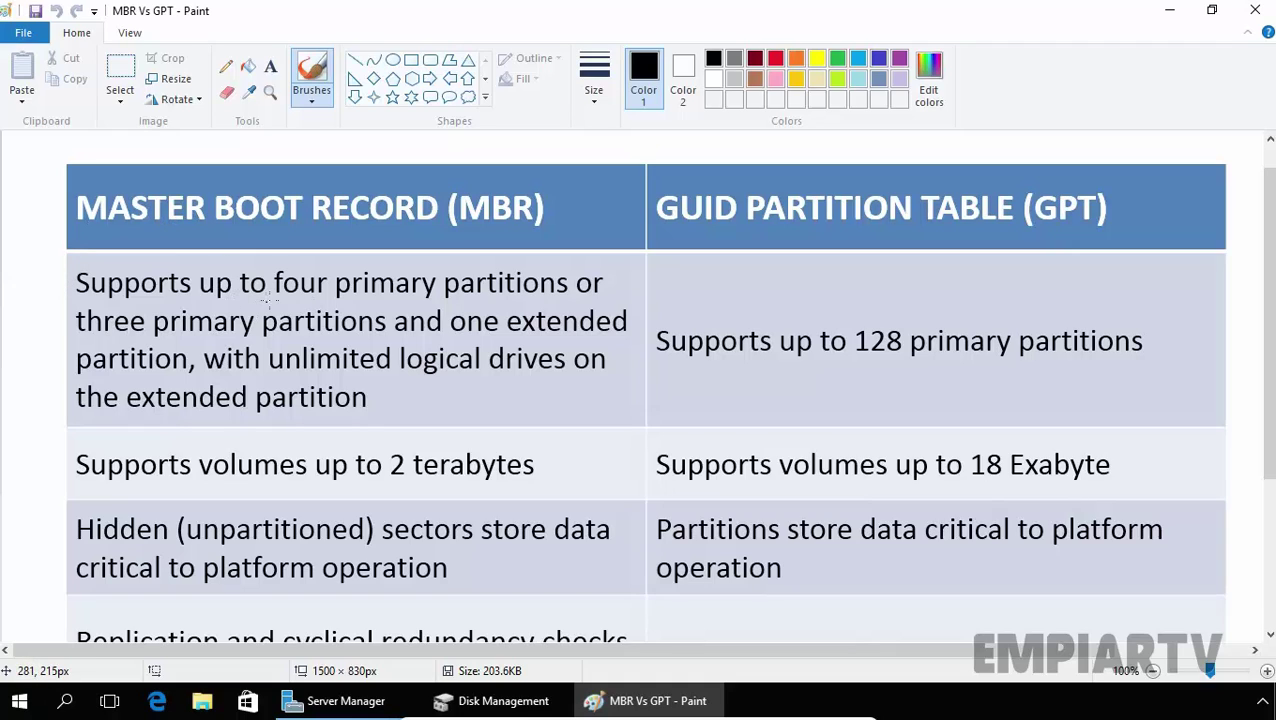
# Step: Underline the partition limits (four primary, three primary plus one extended, 128 primary) and the 2 TB and 18 Exabyte volume limits
pyautogui.moveTo(268, 300); pyautogui.dragTo(534, 290)
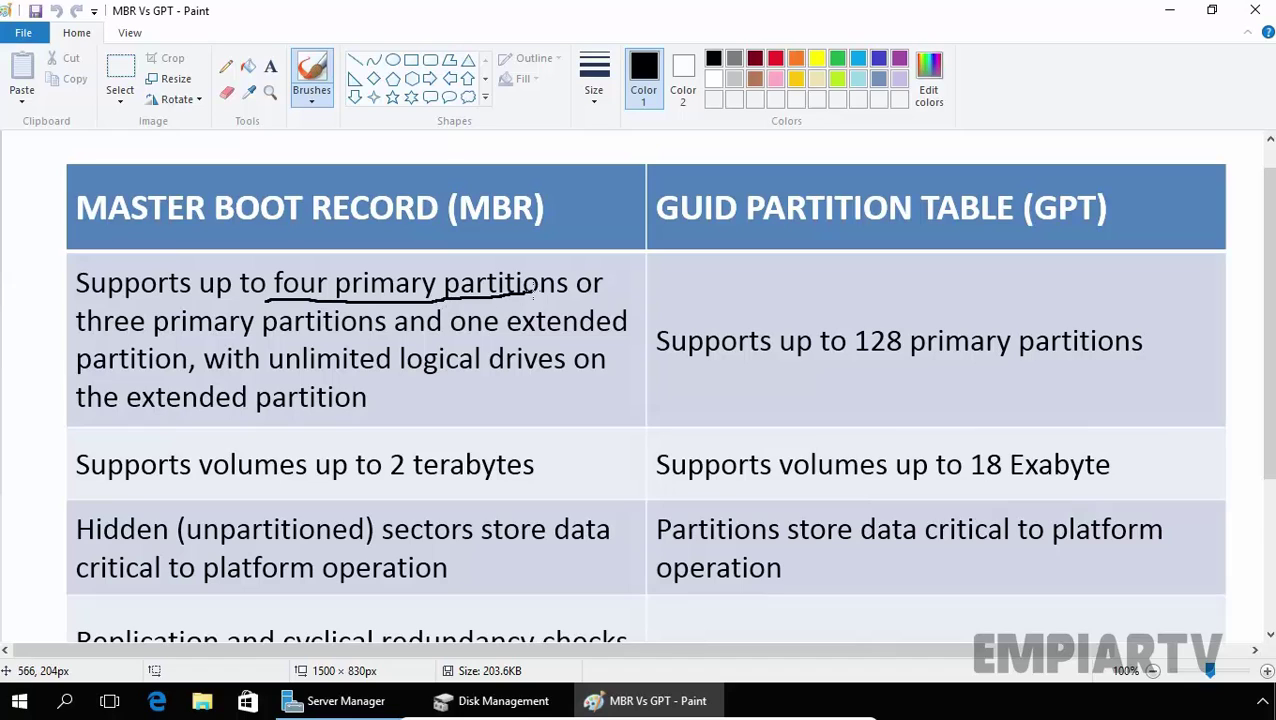
pyautogui.moveTo(76, 336); pyautogui.dragTo(376, 340)
pyautogui.moveTo(452, 334); pyautogui.dragTo(614, 341)
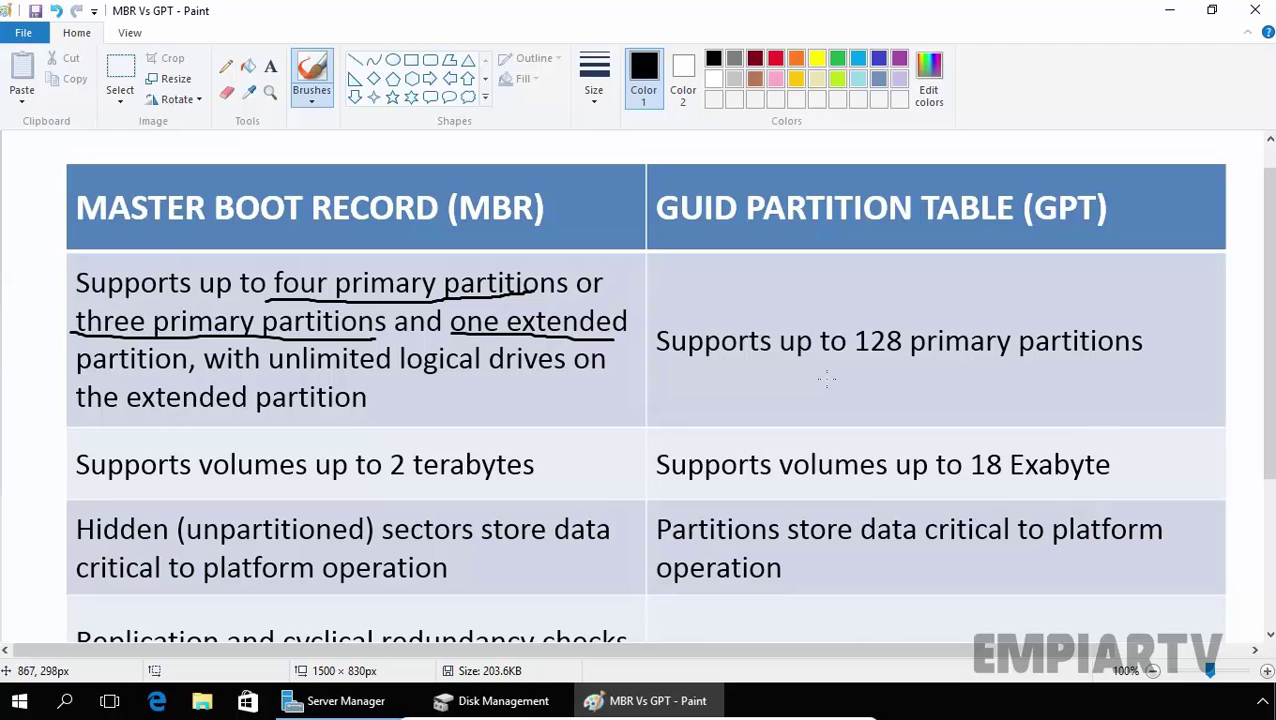
pyautogui.moveTo(781, 366); pyautogui.dragTo(1029, 373)
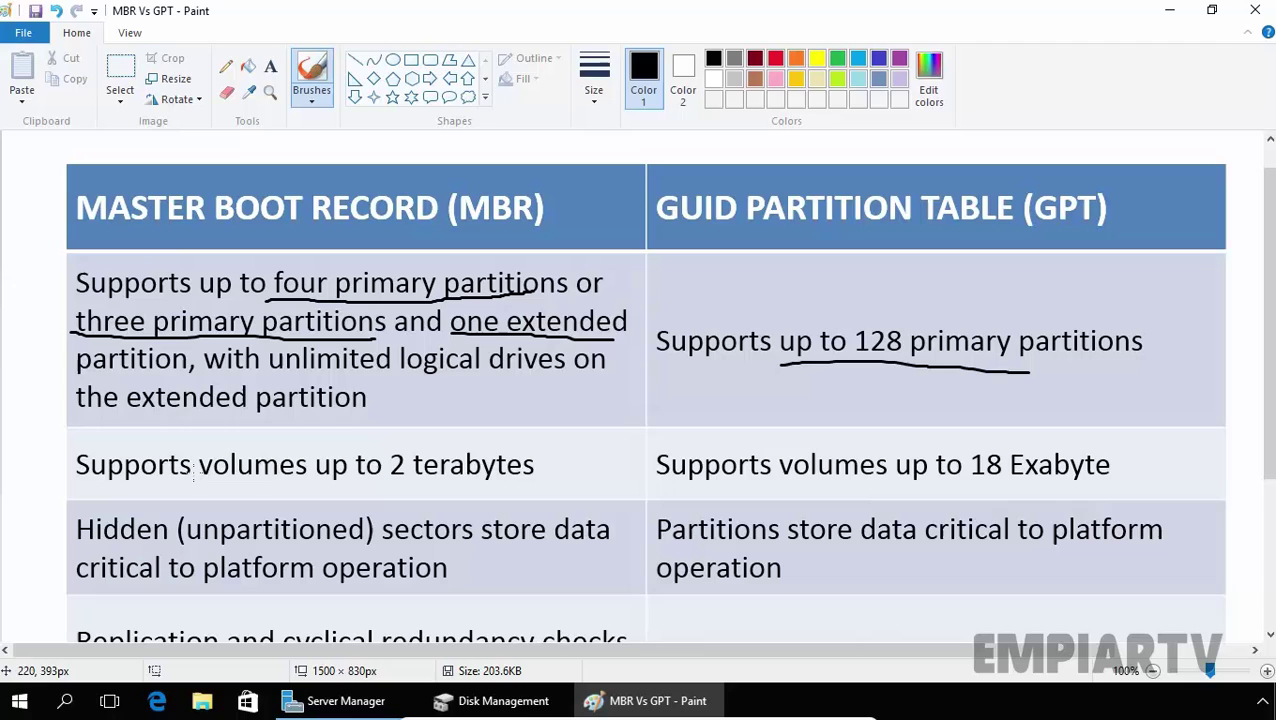
pyautogui.moveTo(214, 486); pyautogui.dragTo(487, 492)
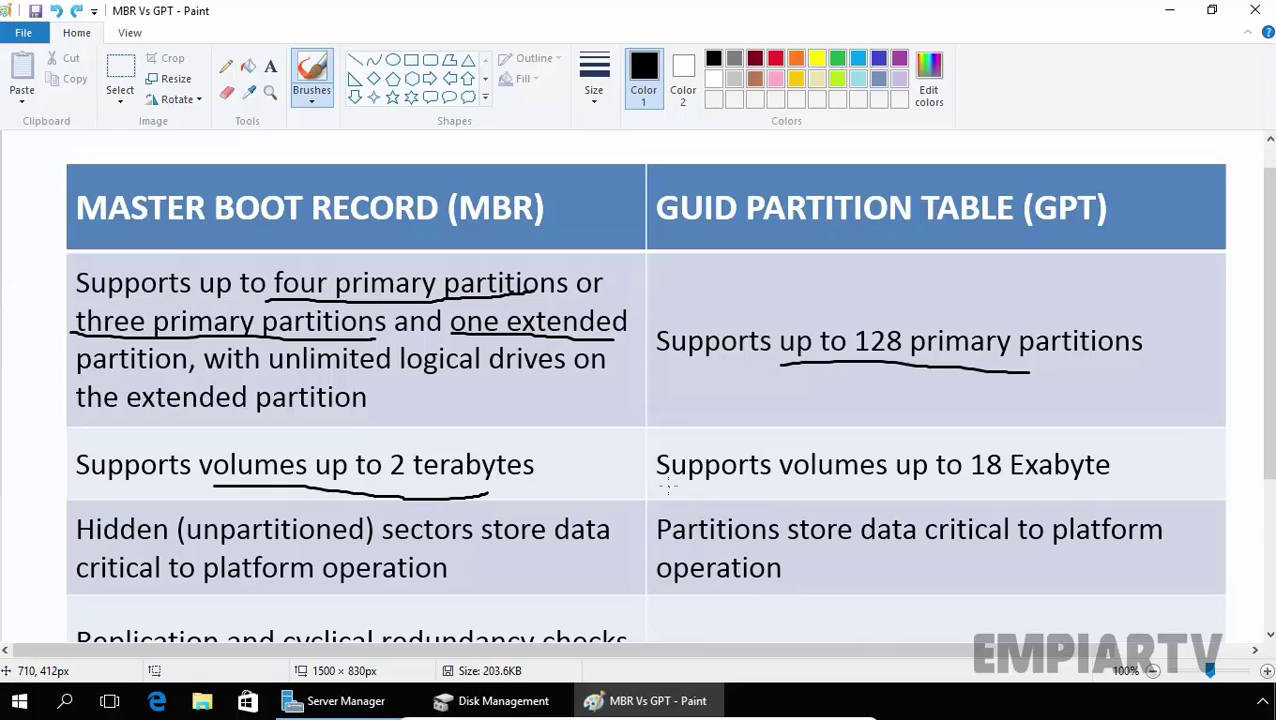
pyautogui.moveTo(666, 487); pyautogui.dragTo(1099, 484)
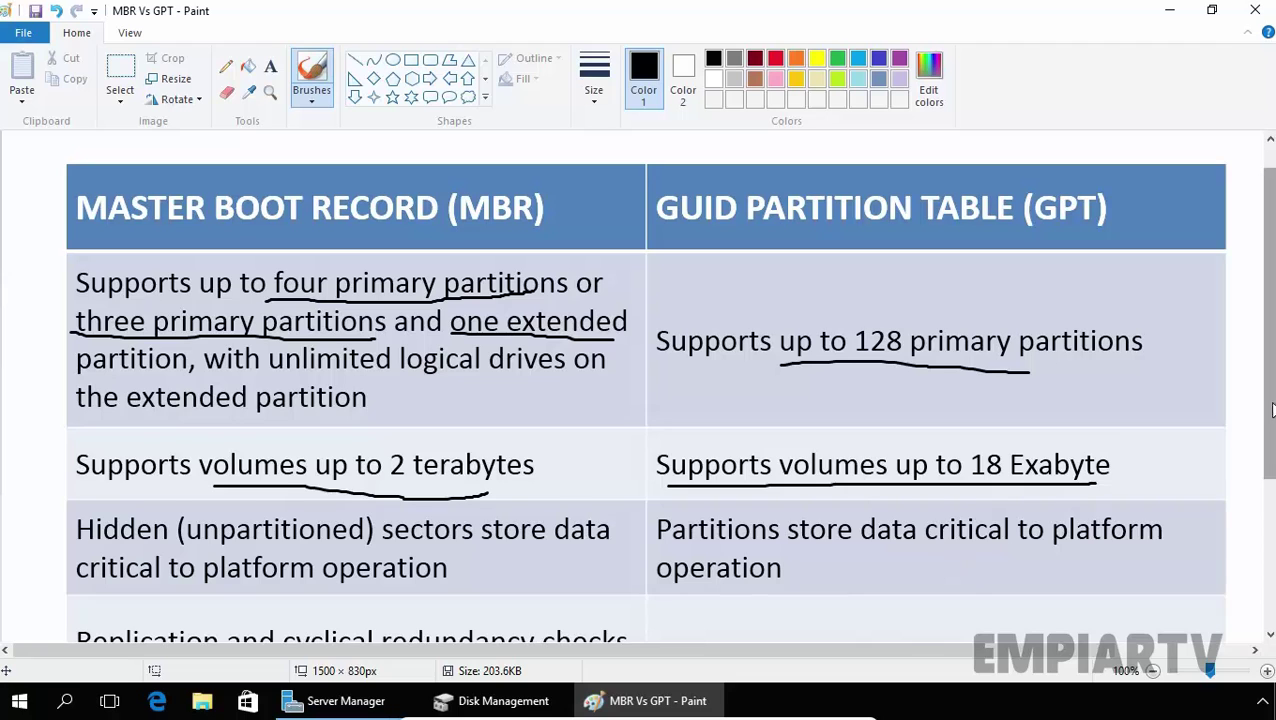
# Step: Underline GPT's sentence on replication and CRC protection of the partition table providing increased reliability
pyautogui.scroll(-3, 1270, 410)
pyautogui.scroll(-1, 1270, 410)
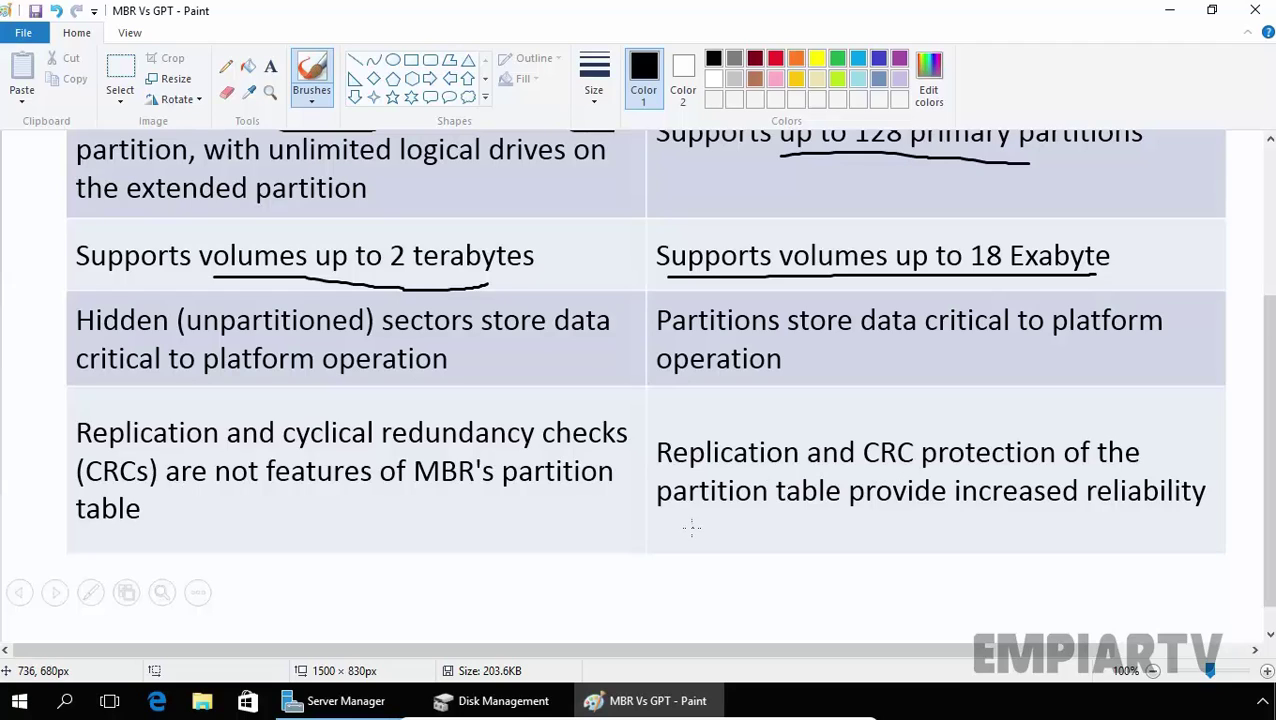
pyautogui.moveTo(657, 467); pyautogui.dragTo(1118, 471)
pyautogui.moveTo(681, 531); pyautogui.dragTo(916, 528)
pyautogui.moveTo(997, 528); pyautogui.dragTo(1112, 530)
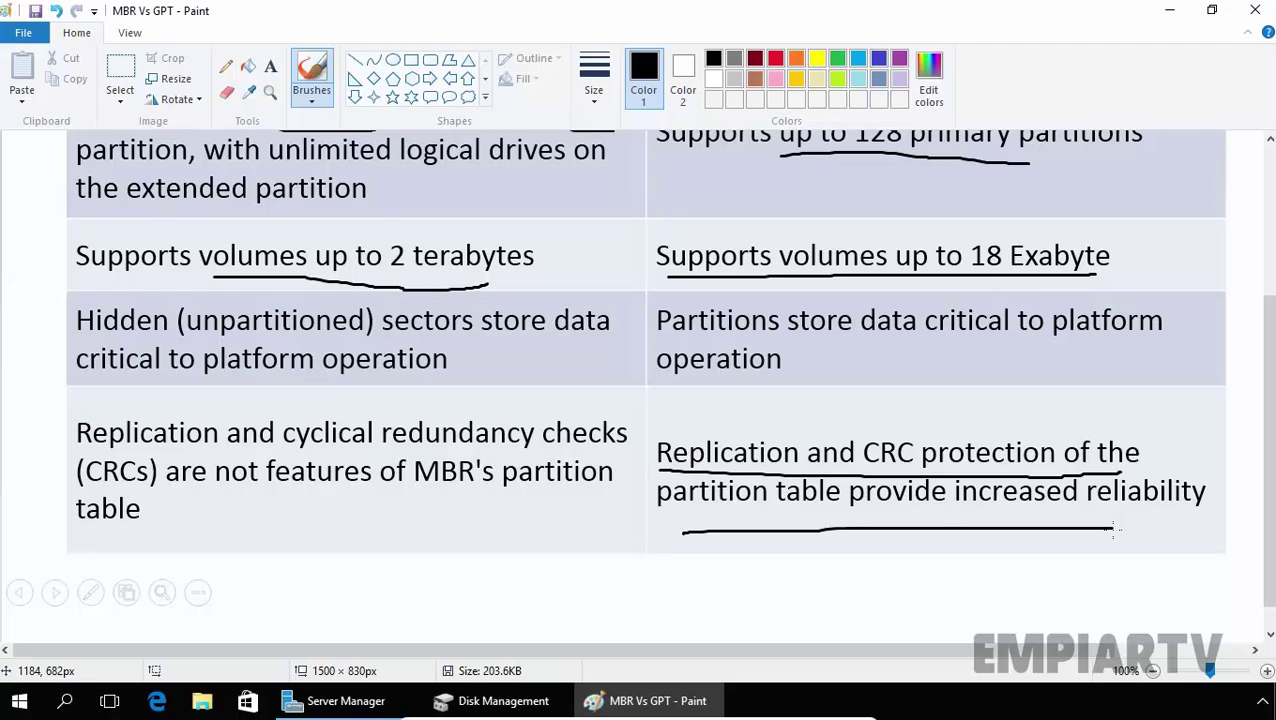
# Step: Back in Disk Management, check the volume options for Disk 1's and Disk 0's unallocated space
pyautogui.hotkey('alt', 'Tab')
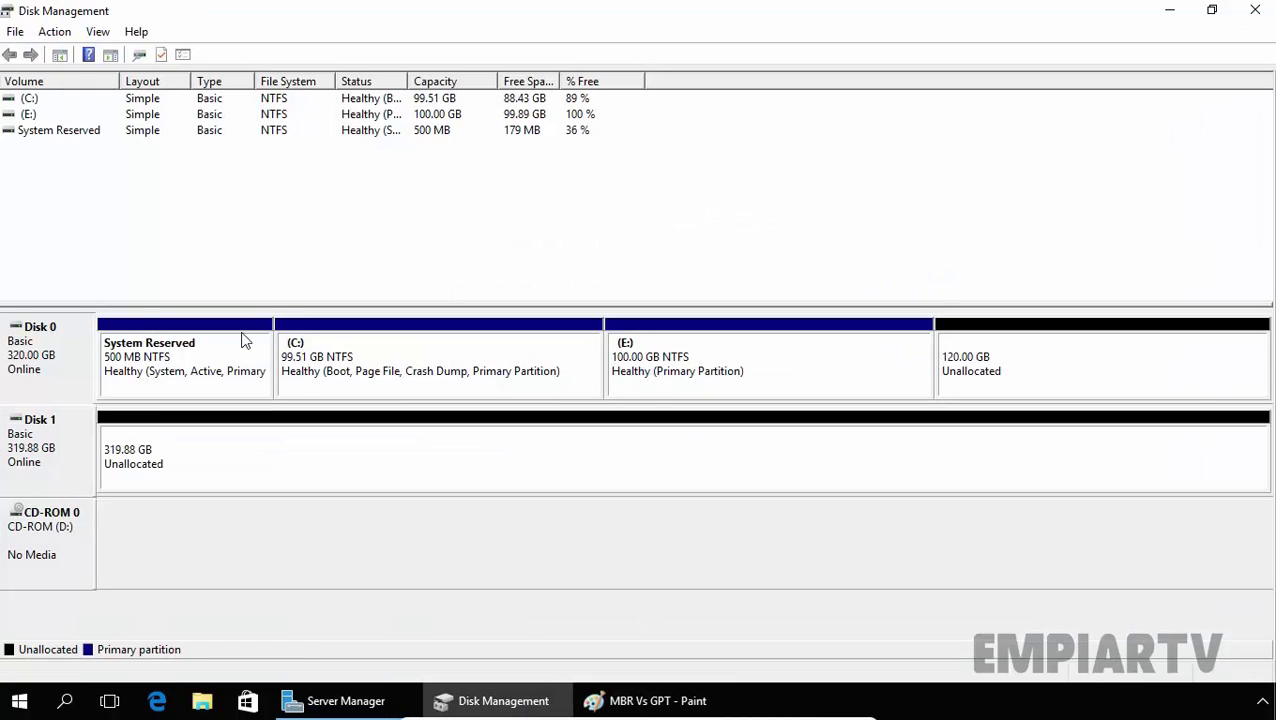
pyautogui.rightClick(229, 447)
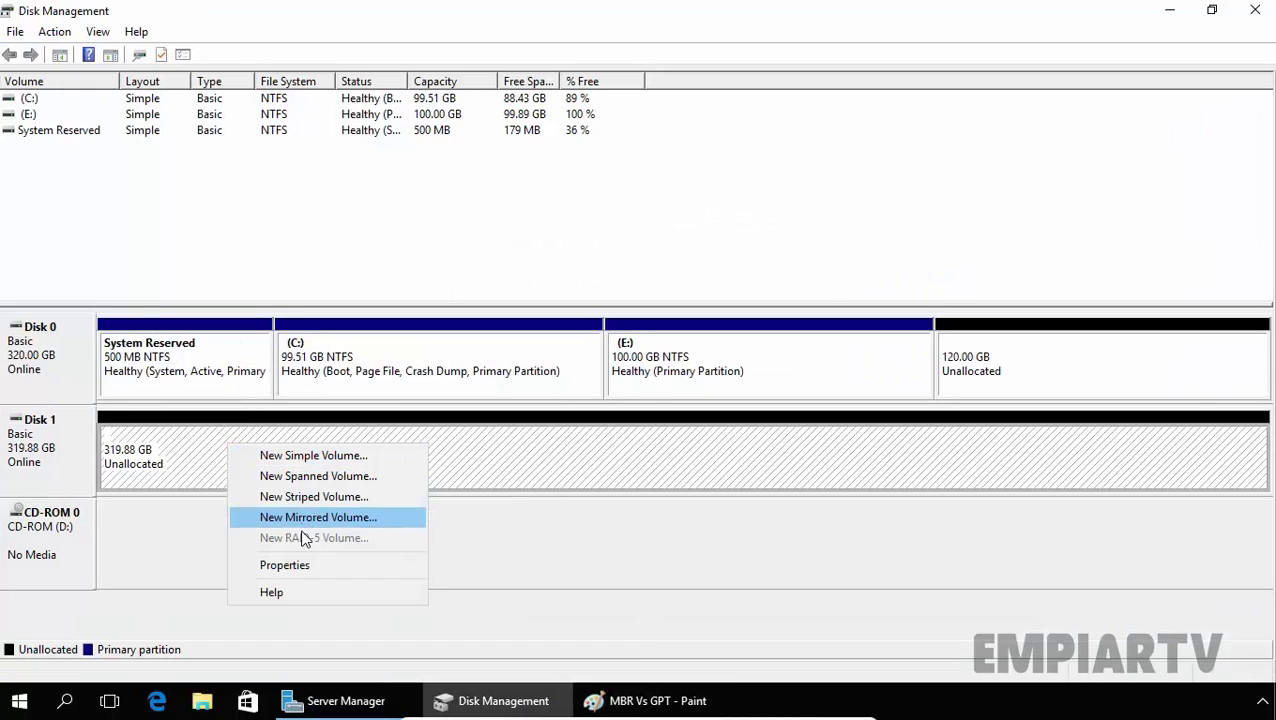
pyautogui.click(1003, 344)
pyautogui.rightClick(1000, 342)
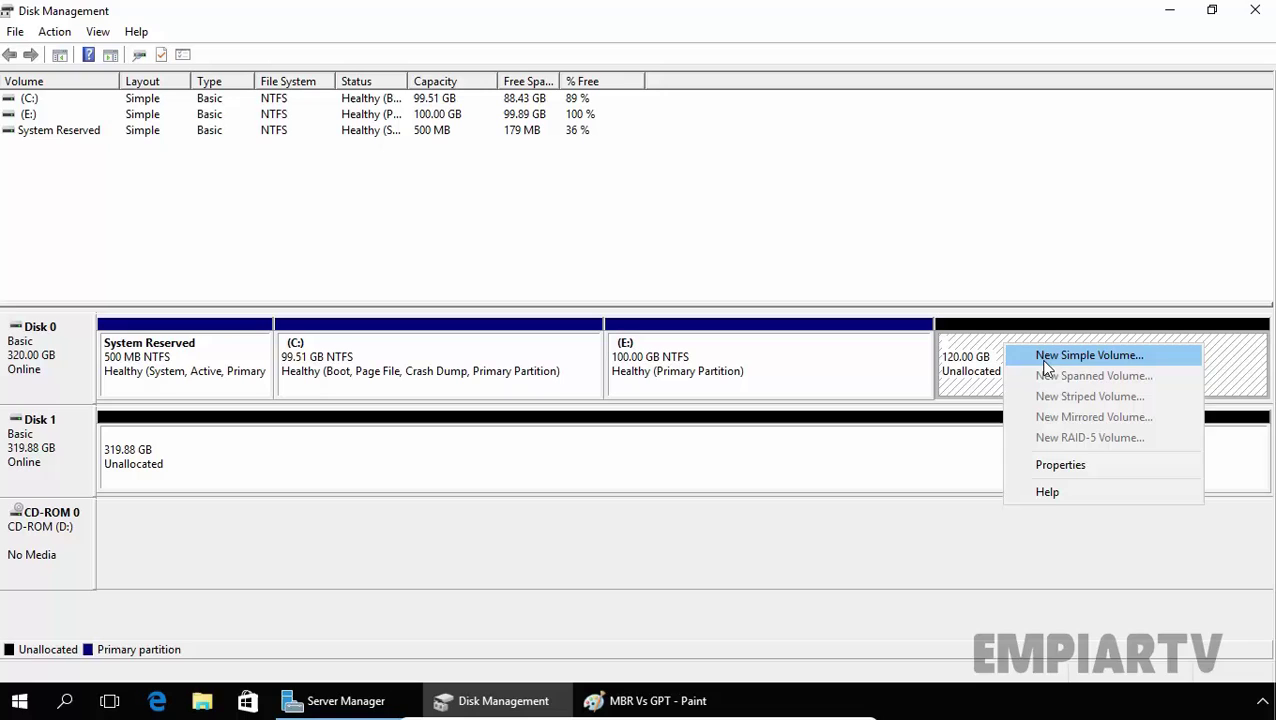
pyautogui.click(16, 441)
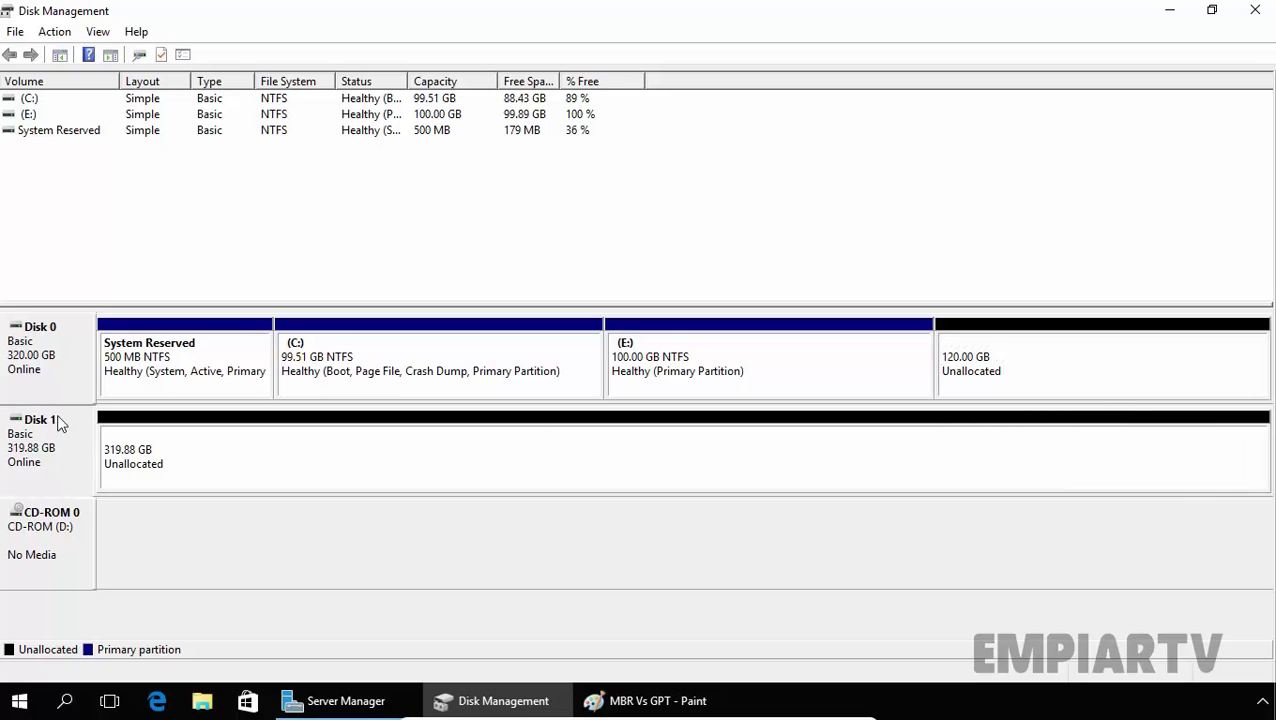
# Step: Open New Spanned Volume on Disk 1's unallocated space, cancel it, then review Disk 1's disk options
pyautogui.click(319, 464)
pyautogui.rightClick(319, 464)
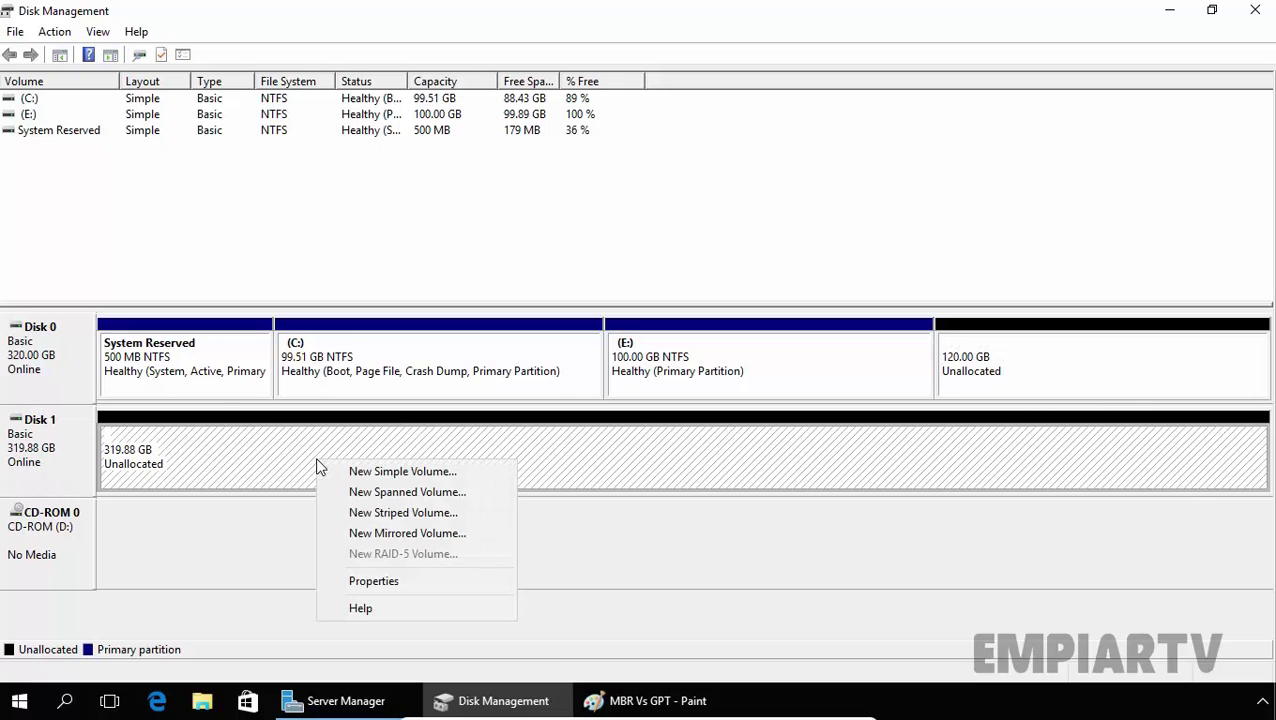
pyautogui.click(370, 493)
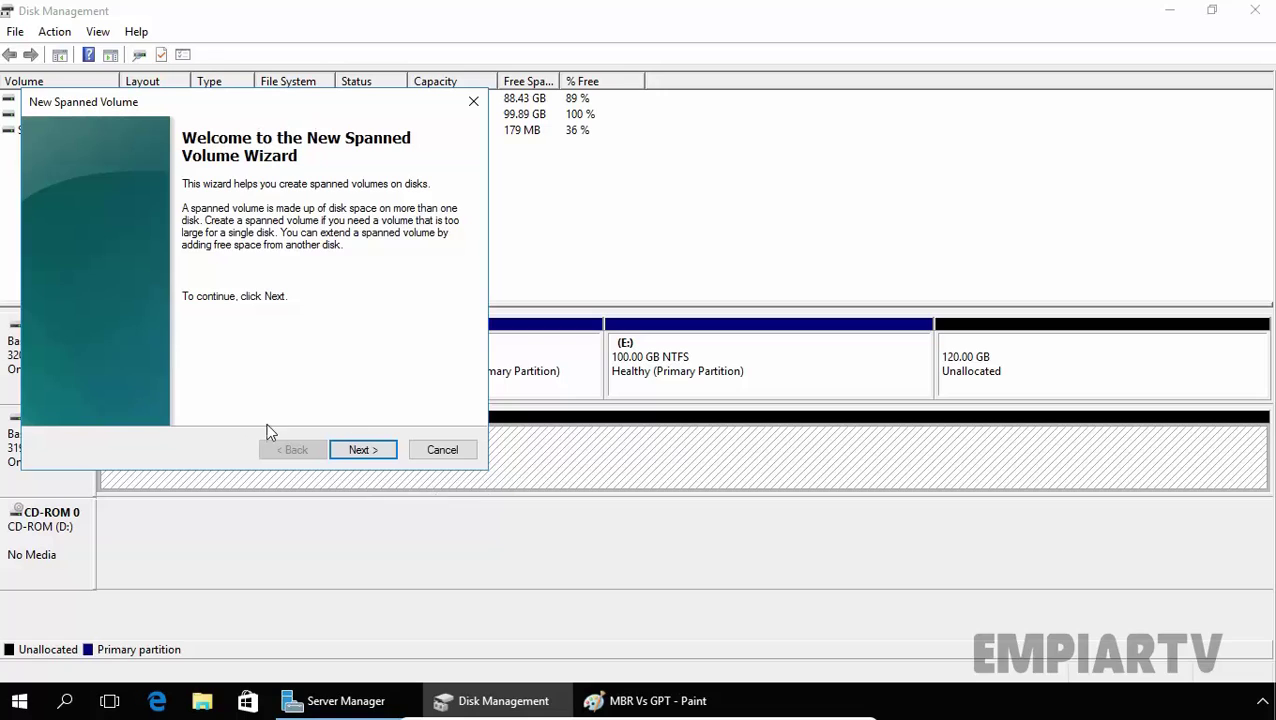
pyautogui.click(443, 452)
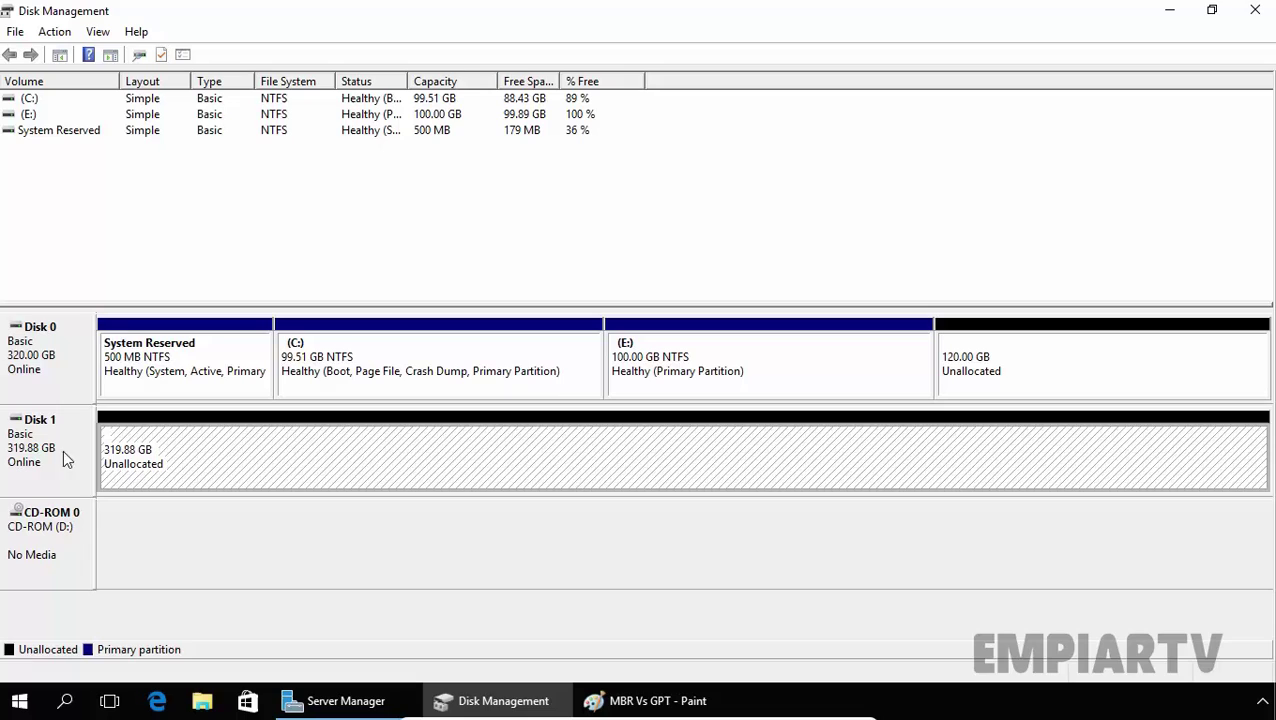
pyautogui.rightClick(31, 428)
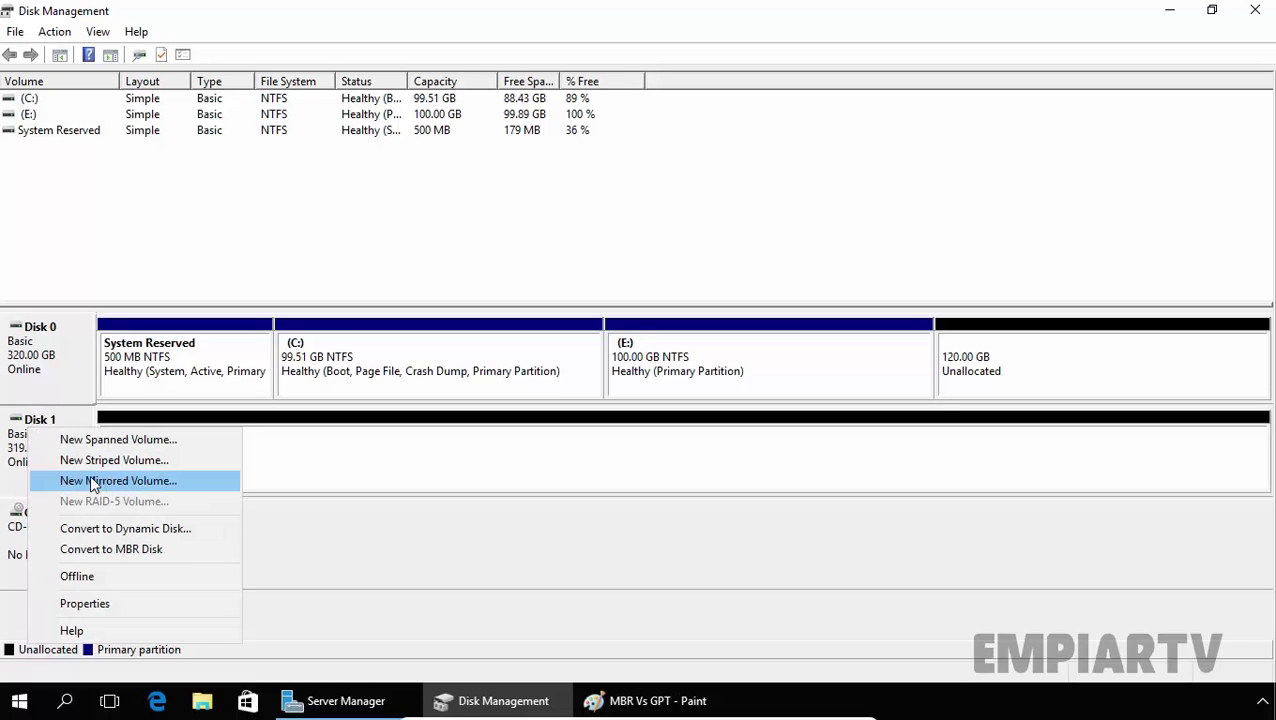
pyautogui.click(338, 471)
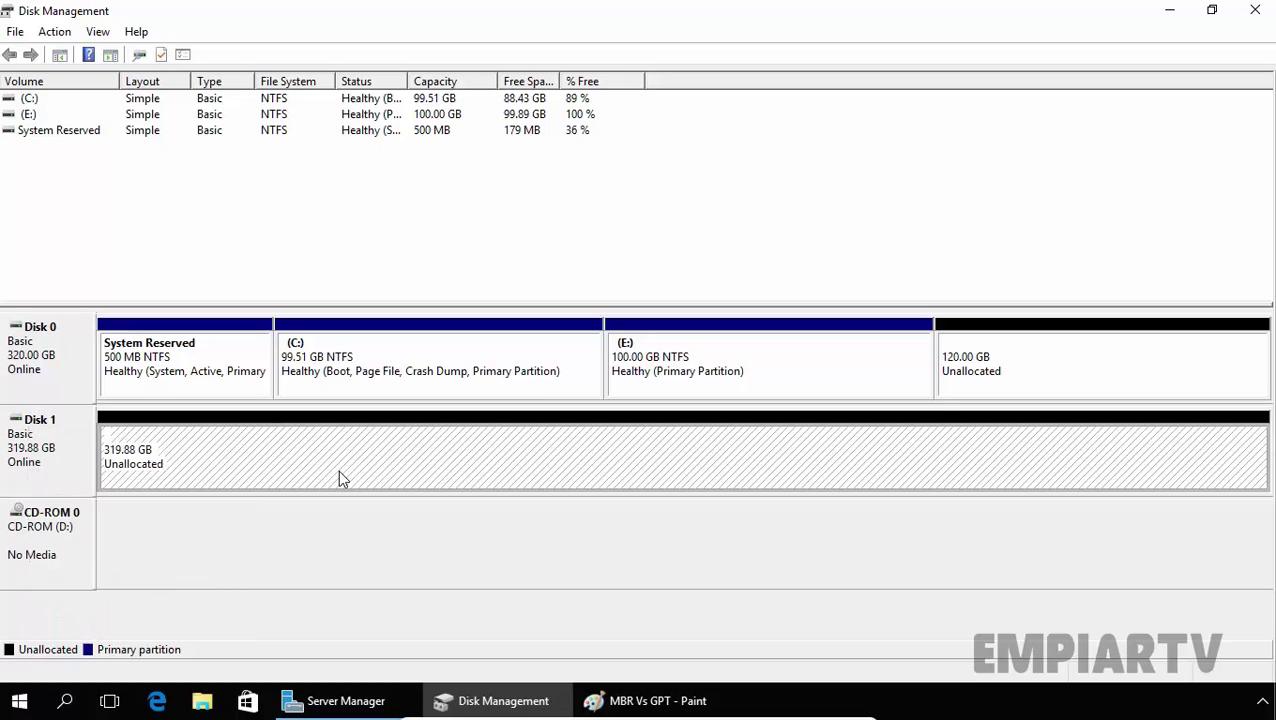